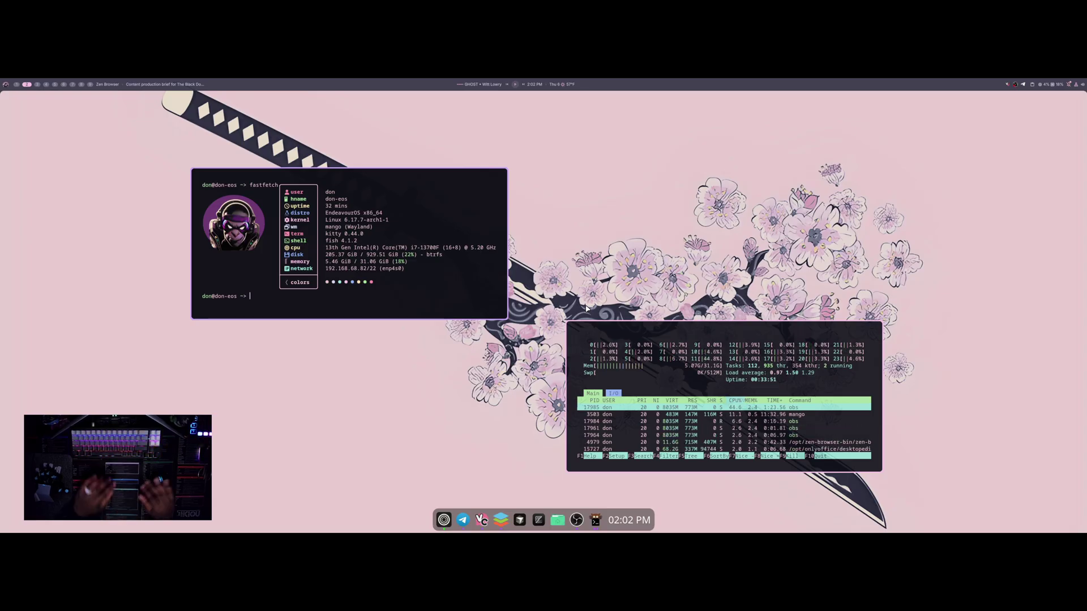
Create a blank Document1 text document, then return home and start a new blank spreadsheet
{"action": "left_click", "coordinate": [635, 331]}
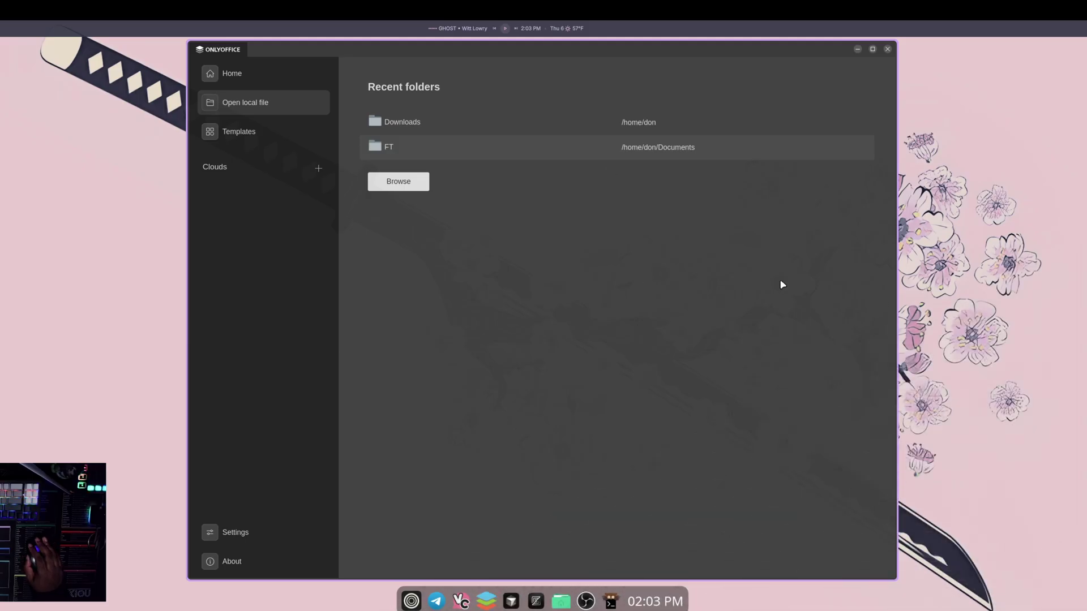
{"action": "left_click", "coordinate": [255, 75]}
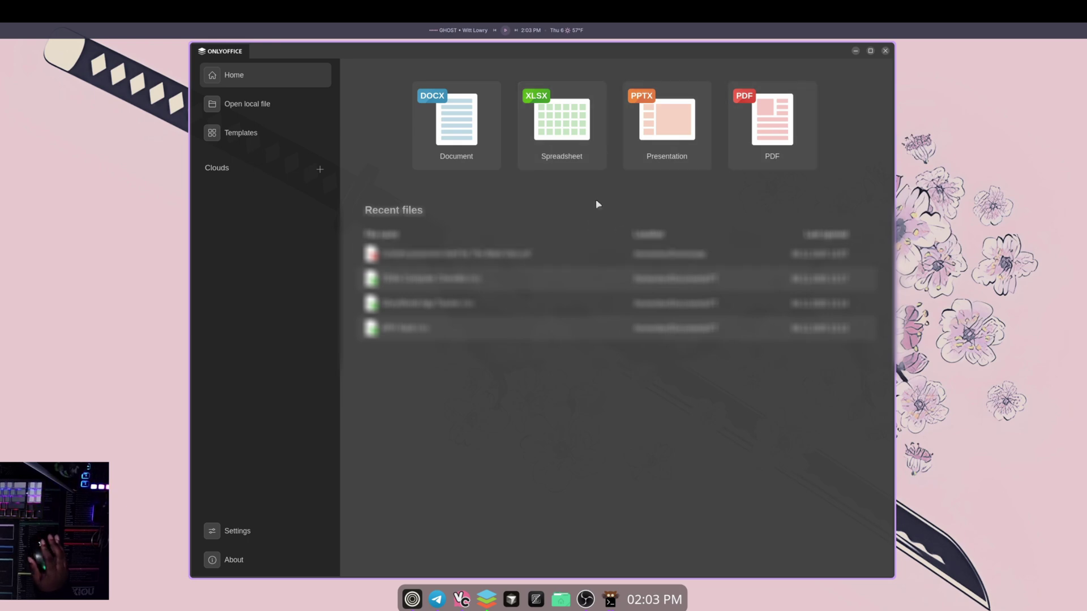
{"action": "left_click", "coordinate": [469, 126]}
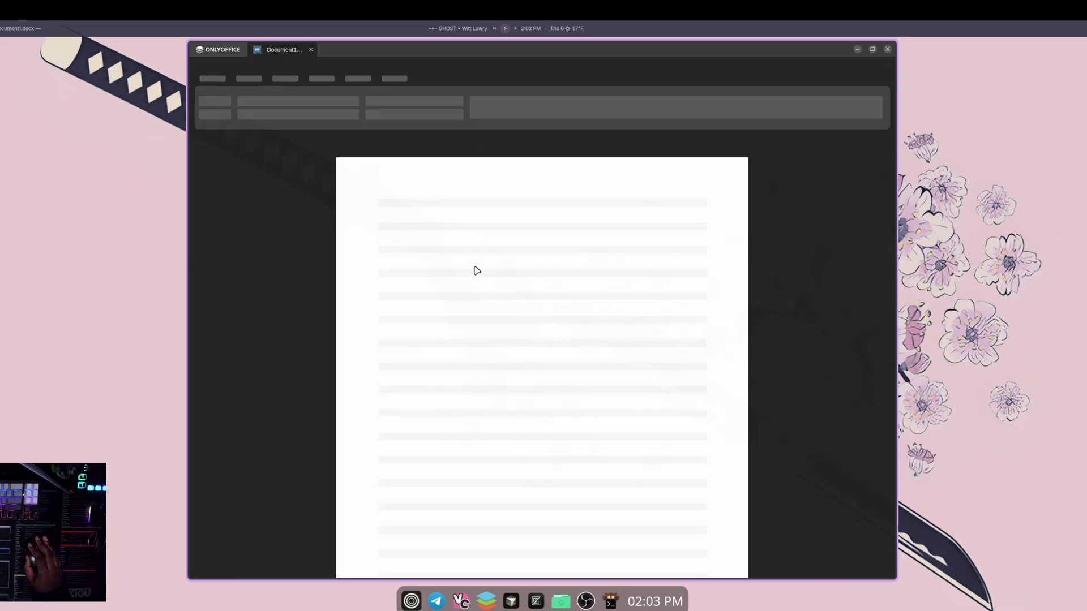
{"action": "left_click", "coordinate": [221, 51]}
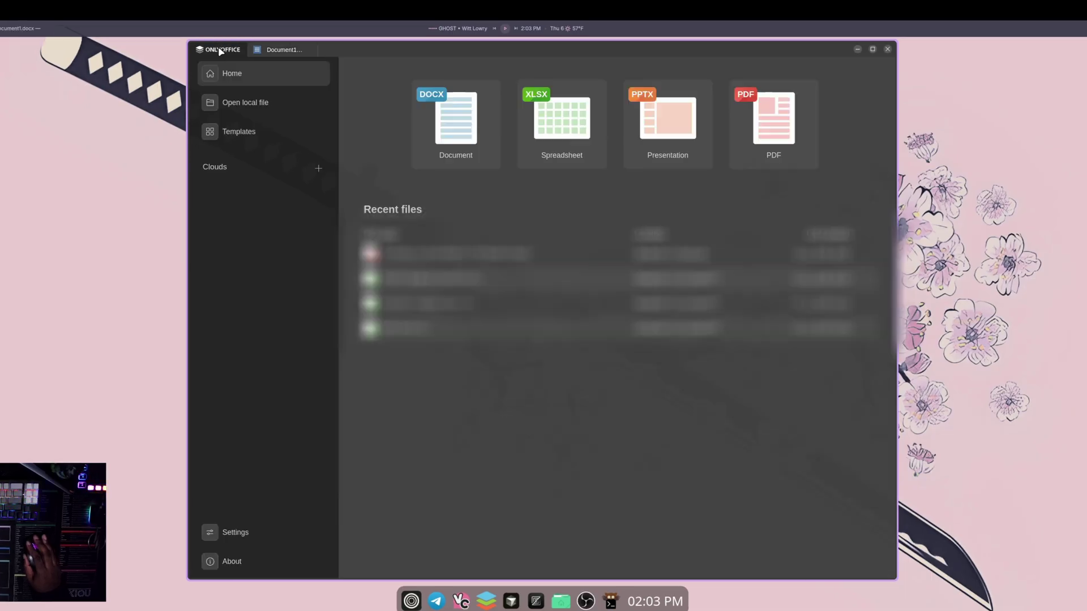
{"action": "left_click", "coordinate": [560, 122]}
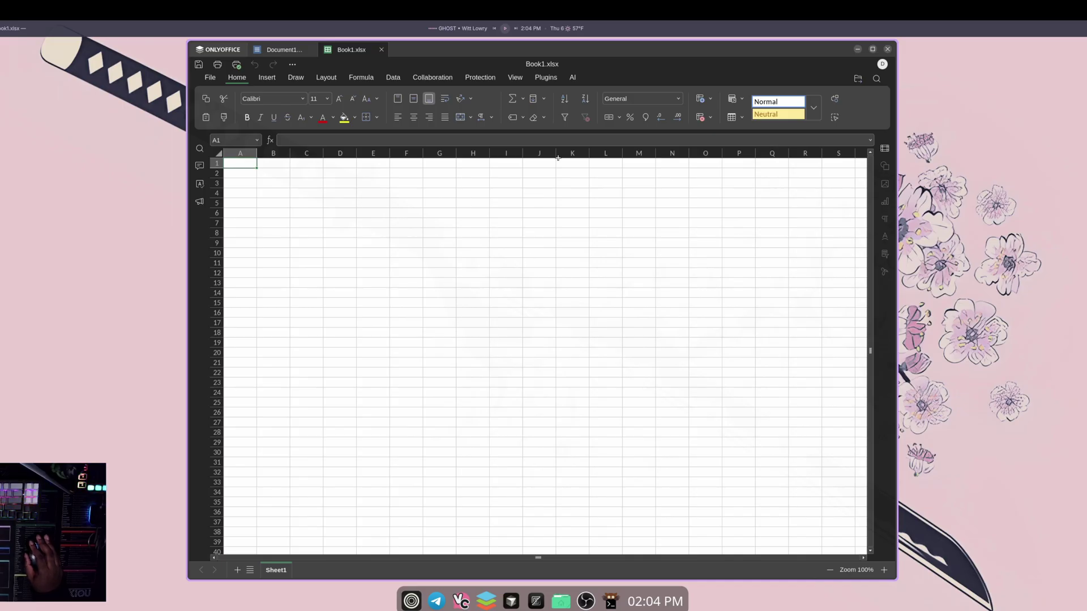
Visit the start page, then switch back to the Book1.xlsx spreadsheet tab
{"action": "left_click", "coordinate": [221, 51]}
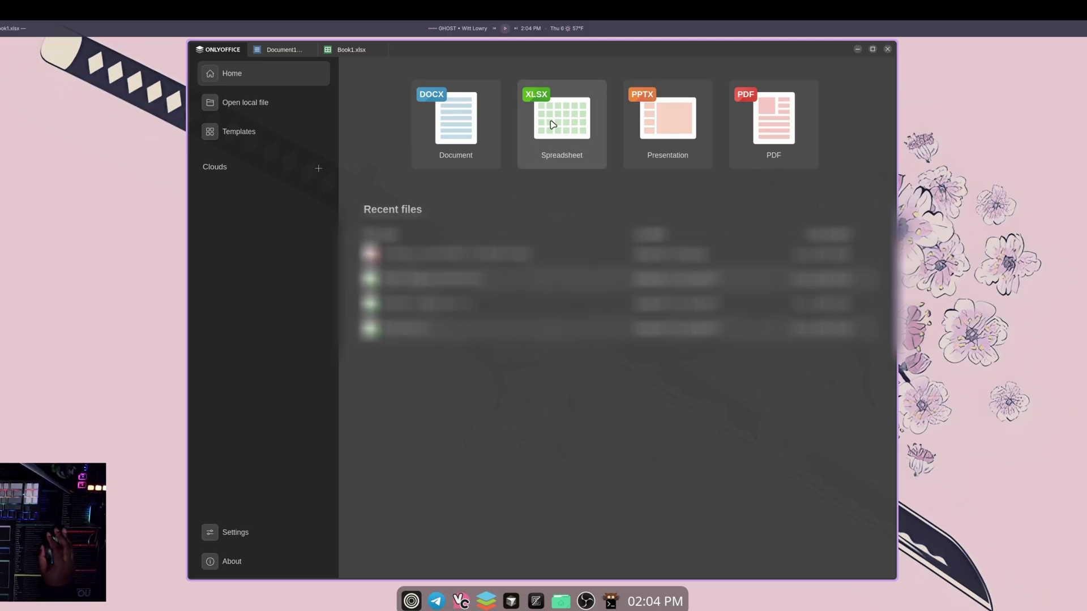
{"action": "left_click", "coordinate": [362, 54]}
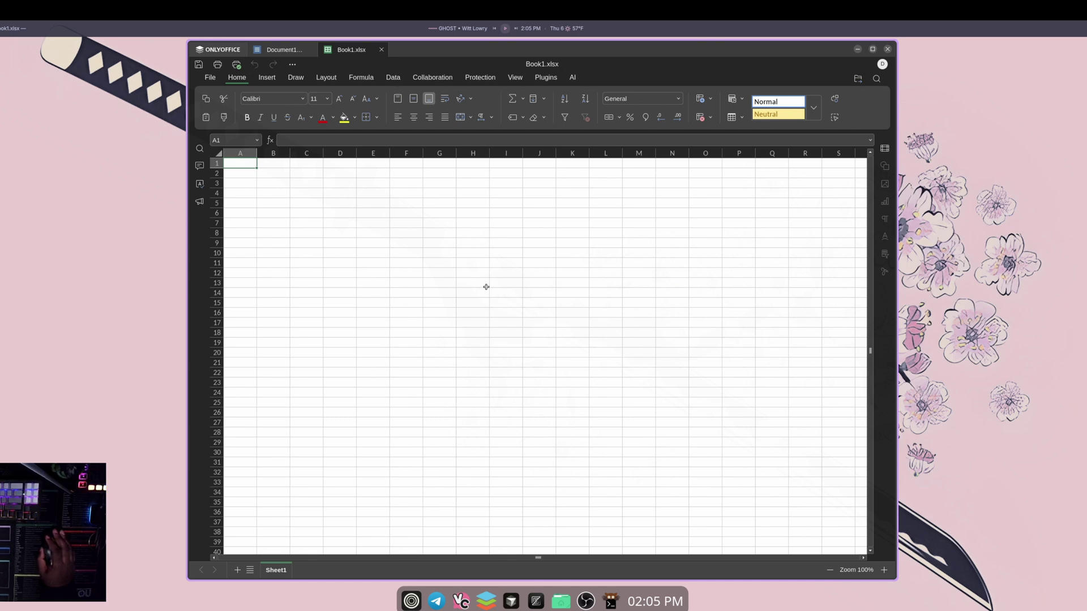
Return to the start page and create a new blank PDF form
{"action": "left_click", "coordinate": [218, 50]}
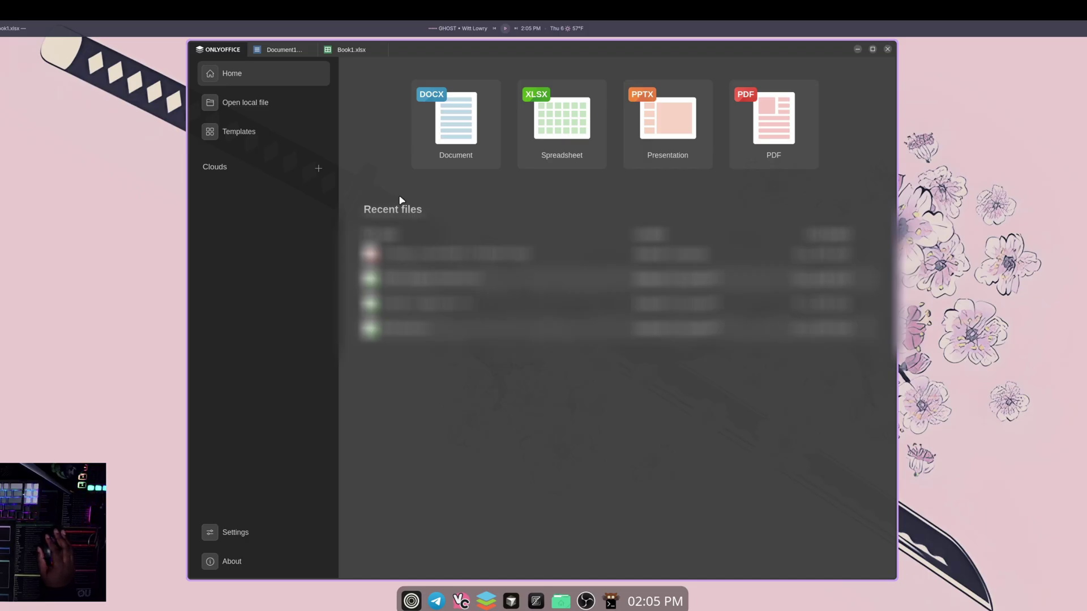
{"action": "left_click", "coordinate": [767, 122]}
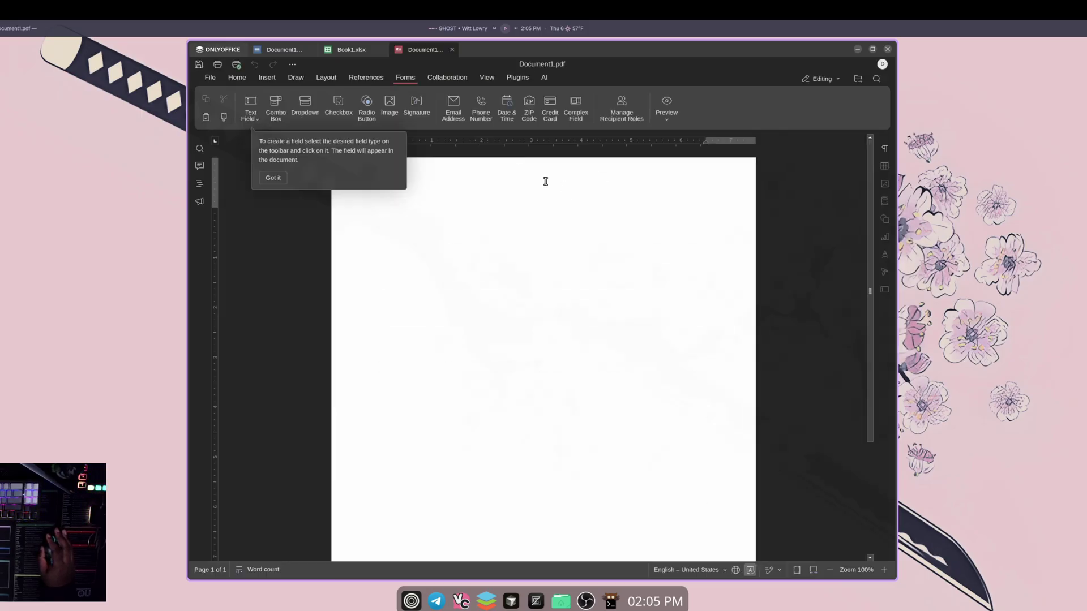
Dismiss the form-fields tip on Document1.pdf and switch back to Book1.xlsx
{"action": "left_click", "coordinate": [273, 177]}
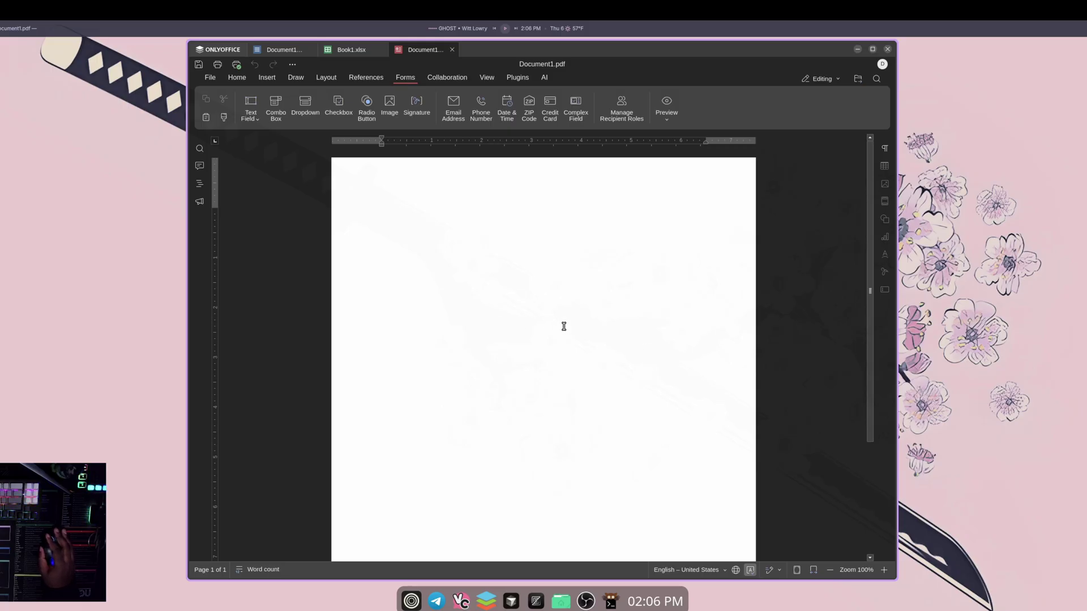
{"action": "key", "text": "ctrl+shift+Tab"}
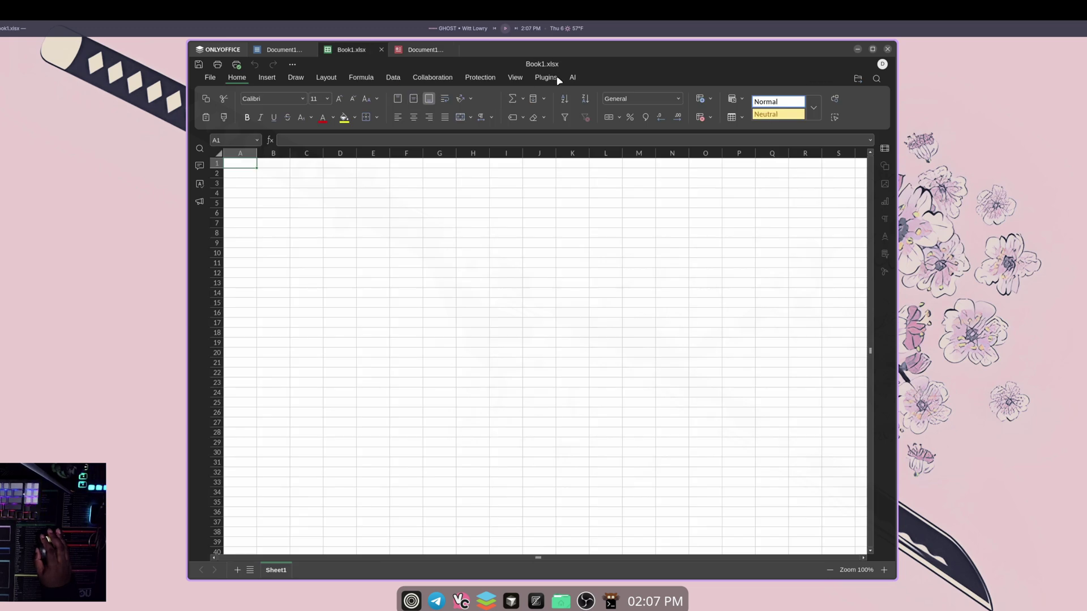
Open the plugin Marketplace from the spreadsheet's Plugins tools
{"action": "left_click", "coordinate": [557, 78]}
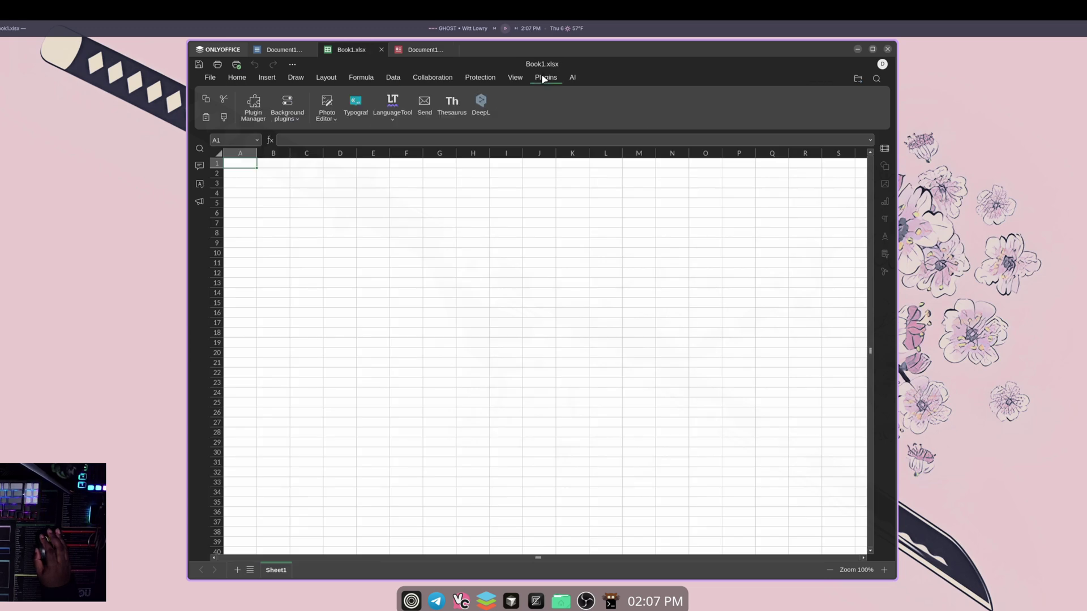
{"action": "left_click", "coordinate": [253, 108]}
{"action": "scroll", "coordinate": [465, 288], "scroll_direction": "down", "scroll_amount": 1}
{"action": "scroll", "coordinate": [465, 288], "scroll_direction": "up", "scroll_amount": 1}
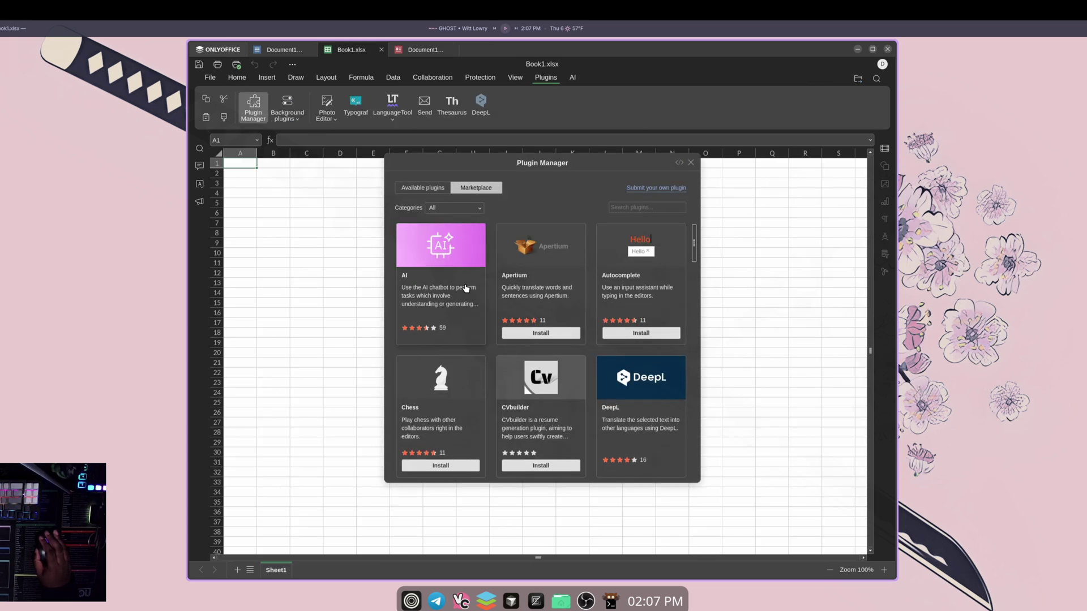
Browse the Marketplace down to QR Code Generator, Rainbow and Speech, then return to the start page
{"action": "scroll", "coordinate": [601, 352], "scroll_direction": "down", "scroll_amount": 2}
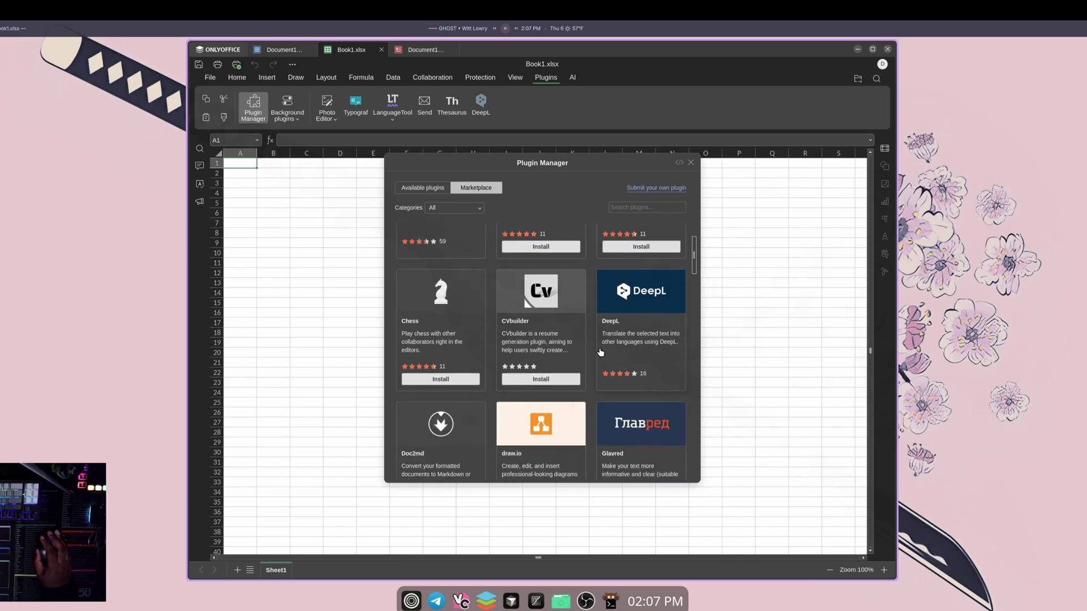
{"action": "scroll", "coordinate": [593, 336], "scroll_direction": "down", "scroll_amount": 5}
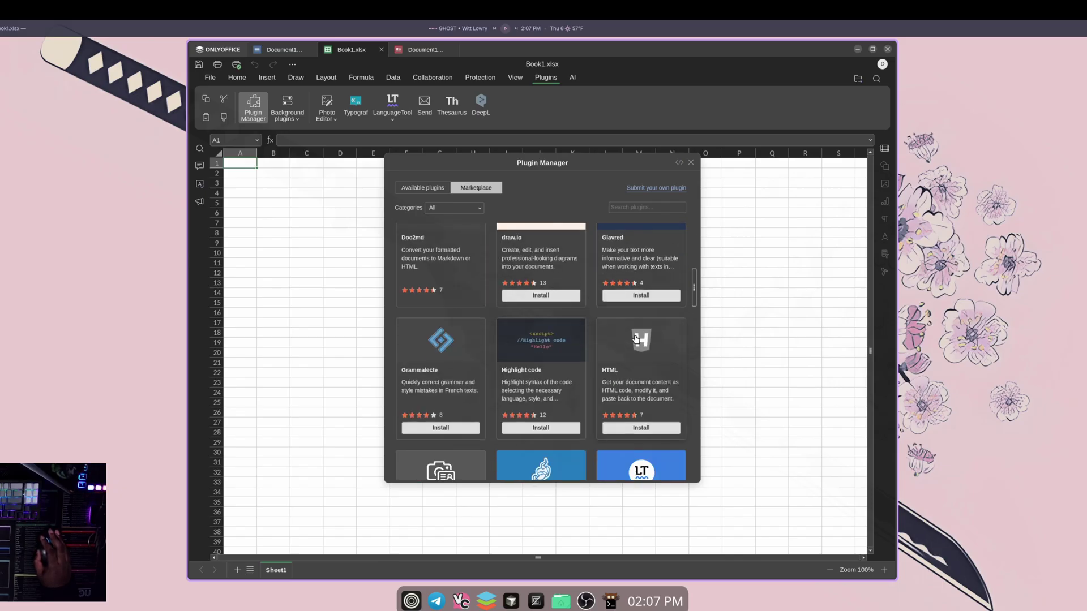
{"action": "scroll", "coordinate": [584, 383], "scroll_direction": "down", "scroll_amount": 1}
{"action": "scroll", "coordinate": [620, 348], "scroll_direction": "down", "scroll_amount": 1}
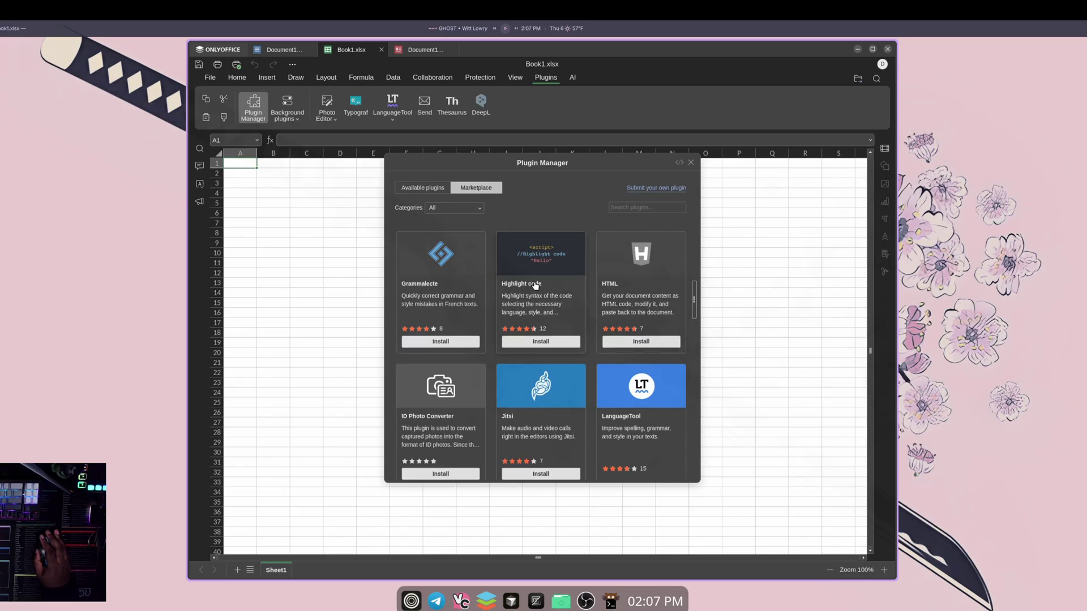
{"action": "scroll", "coordinate": [535, 285], "scroll_direction": "down", "scroll_amount": 3}
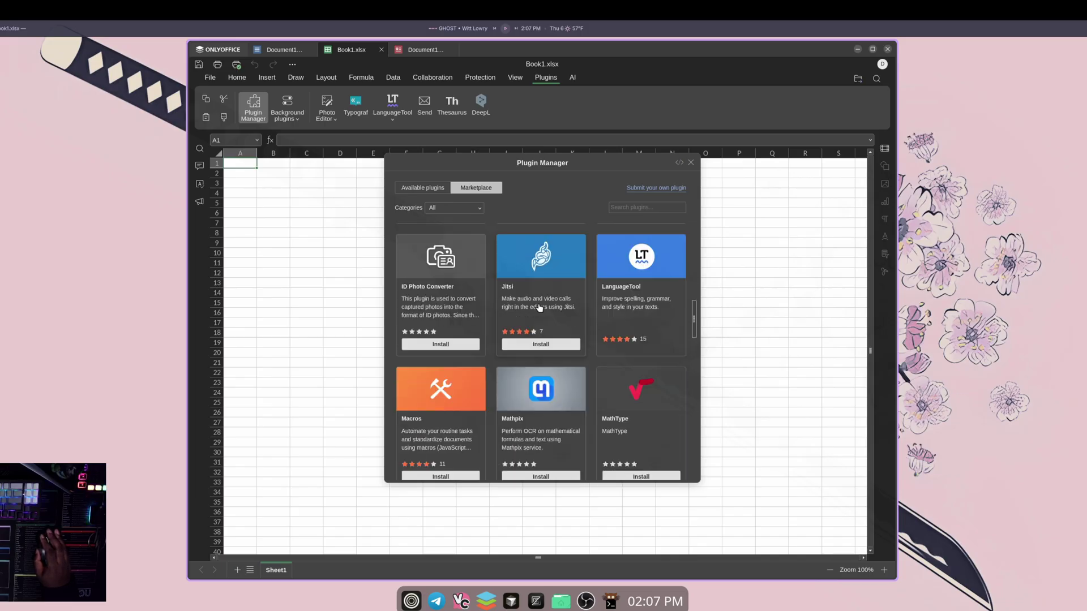
{"action": "scroll", "coordinate": [552, 297], "scroll_direction": "down", "scroll_amount": 4}
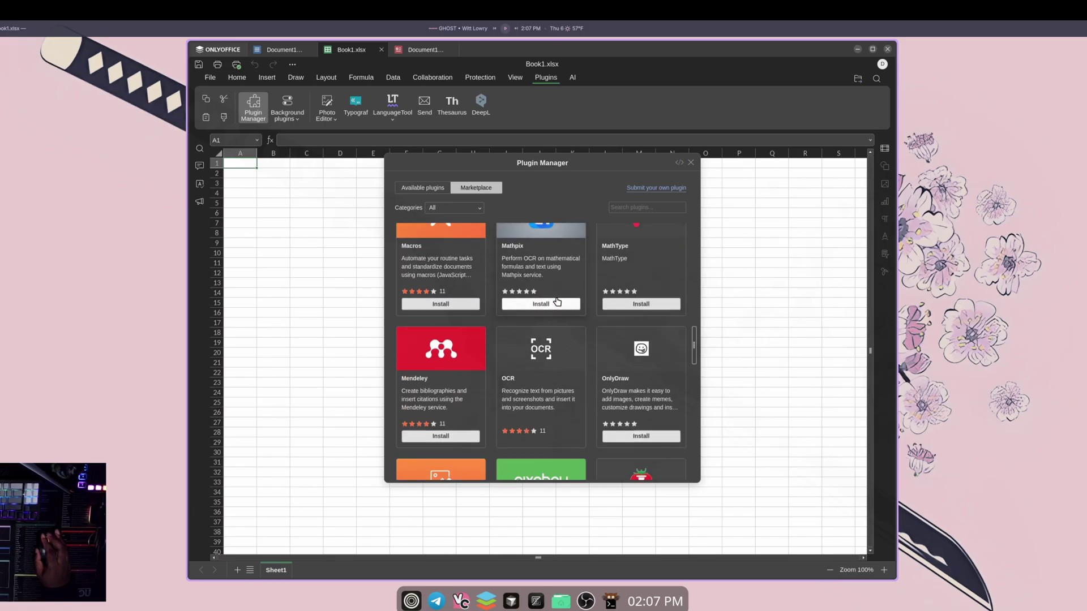
{"action": "scroll", "coordinate": [529, 319], "scroll_direction": "down", "scroll_amount": 2}
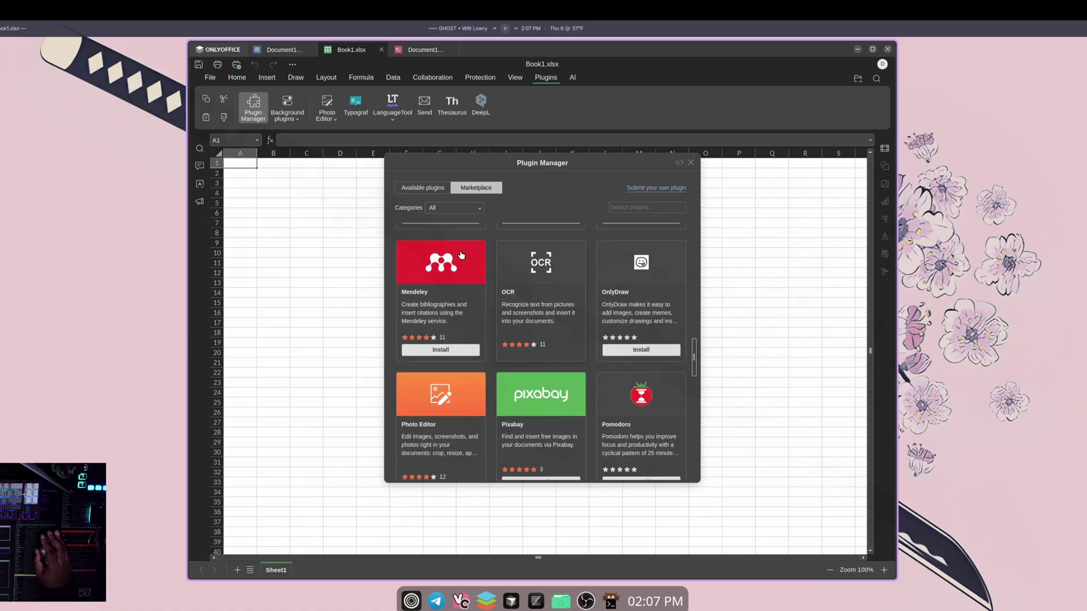
{"action": "scroll", "coordinate": [430, 363], "scroll_direction": "down", "scroll_amount": 2}
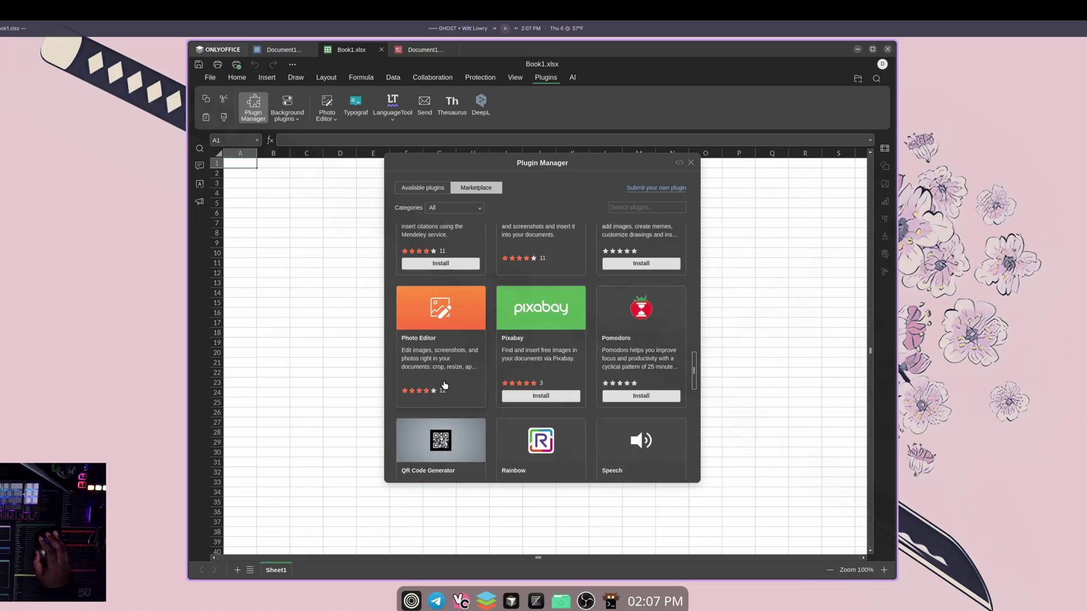
{"action": "scroll", "coordinate": [514, 328], "scroll_direction": "down", "scroll_amount": 1}
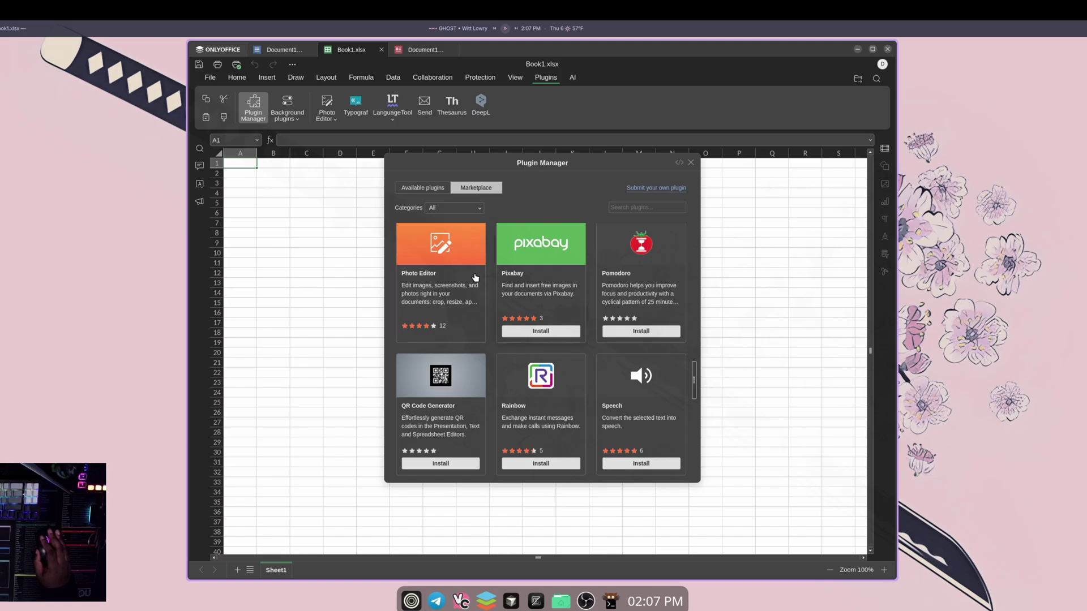
{"action": "left_click", "coordinate": [692, 163]}
Open the Templates gallery and scroll down through the Documents templates
{"action": "left_click", "coordinate": [218, 49]}
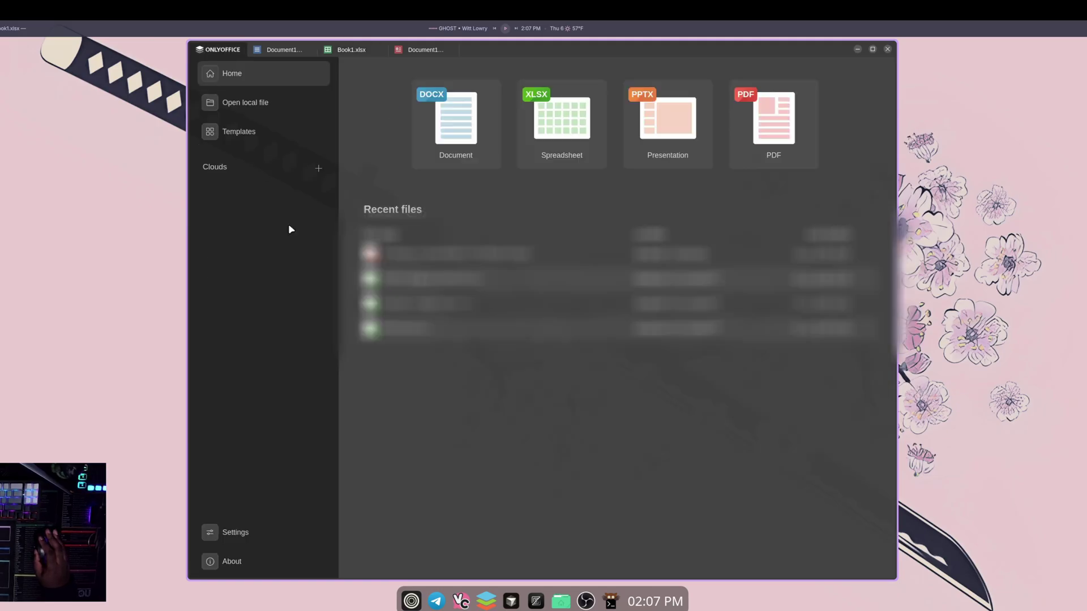
{"action": "left_click", "coordinate": [238, 132]}
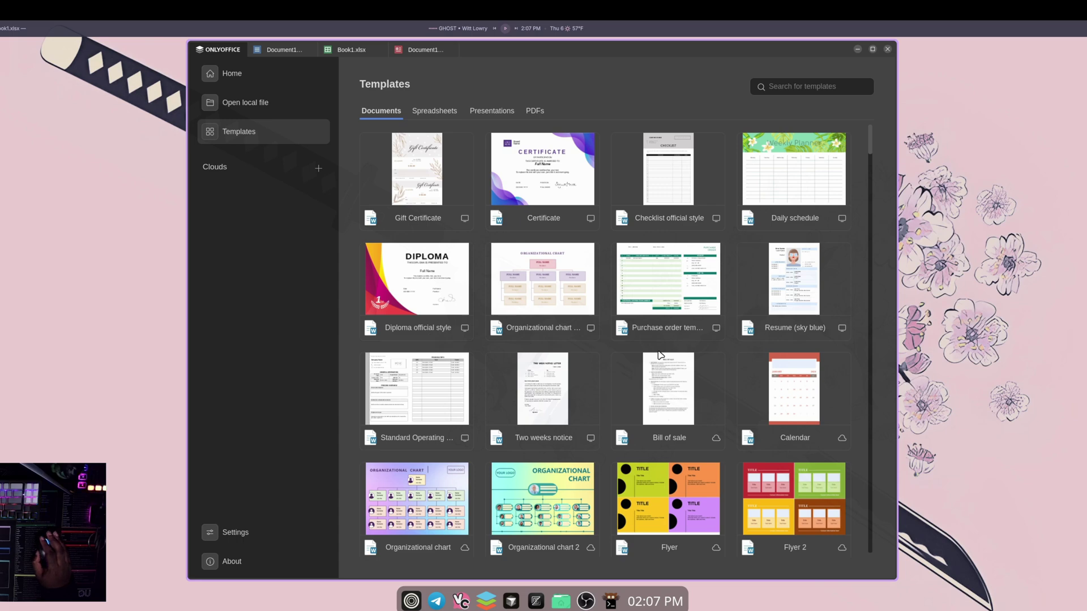
{"action": "scroll", "coordinate": [663, 267], "scroll_direction": "down", "scroll_amount": 4}
{"action": "scroll", "coordinate": [665, 266], "scroll_direction": "down", "scroll_amount": 15}
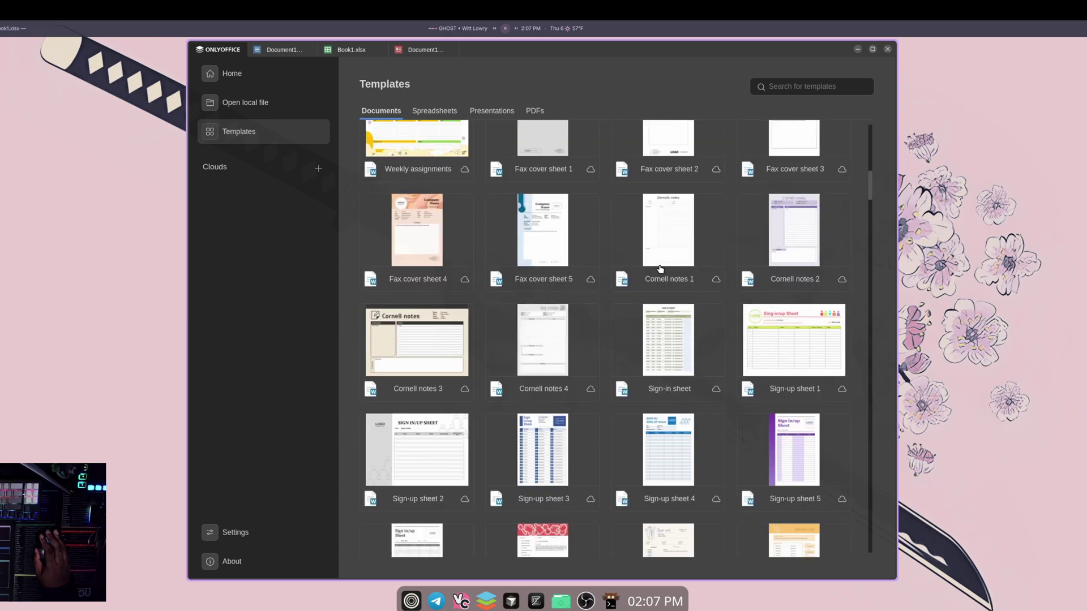
{"action": "scroll", "coordinate": [660, 269], "scroll_direction": "down", "scroll_amount": 10}
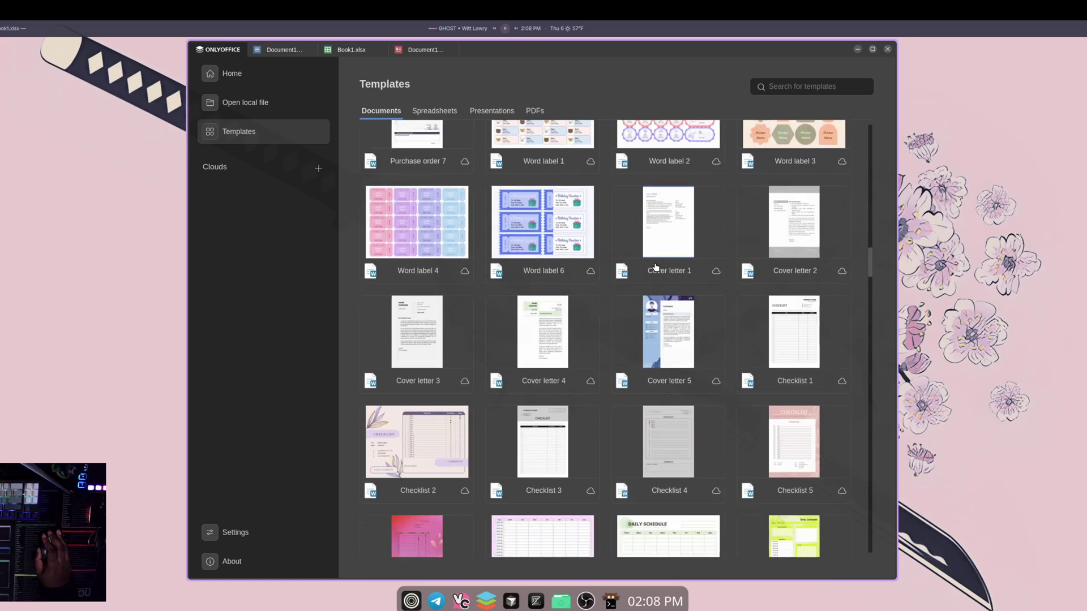
{"action": "scroll", "coordinate": [639, 285], "scroll_direction": "down", "scroll_amount": 2}
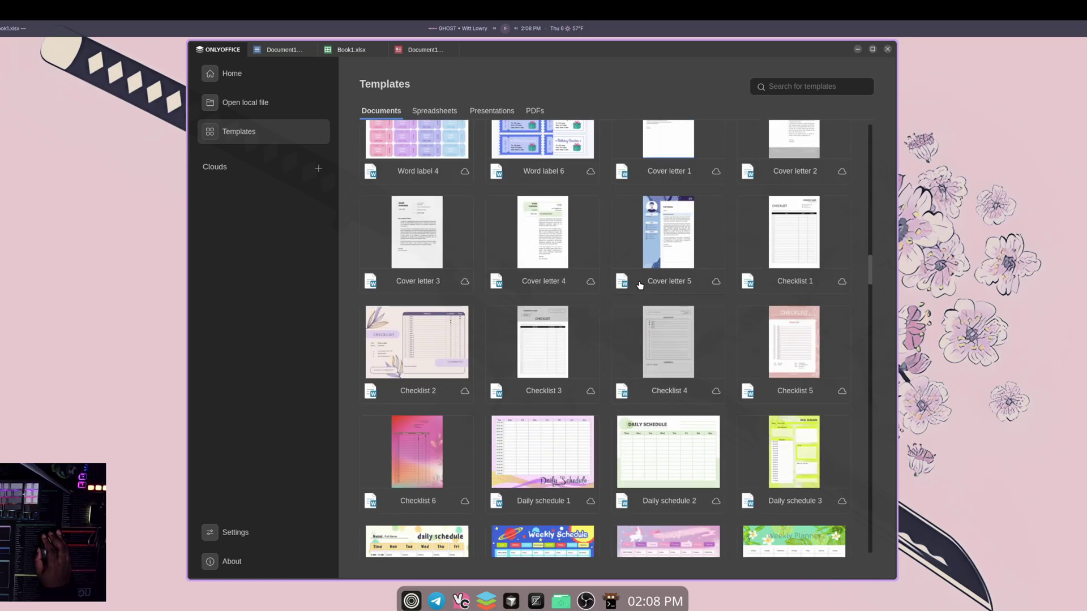
Preview and close the Cover letter 5, Checklist 1 and Checklist 2 templates
{"action": "left_click", "coordinate": [661, 240]}
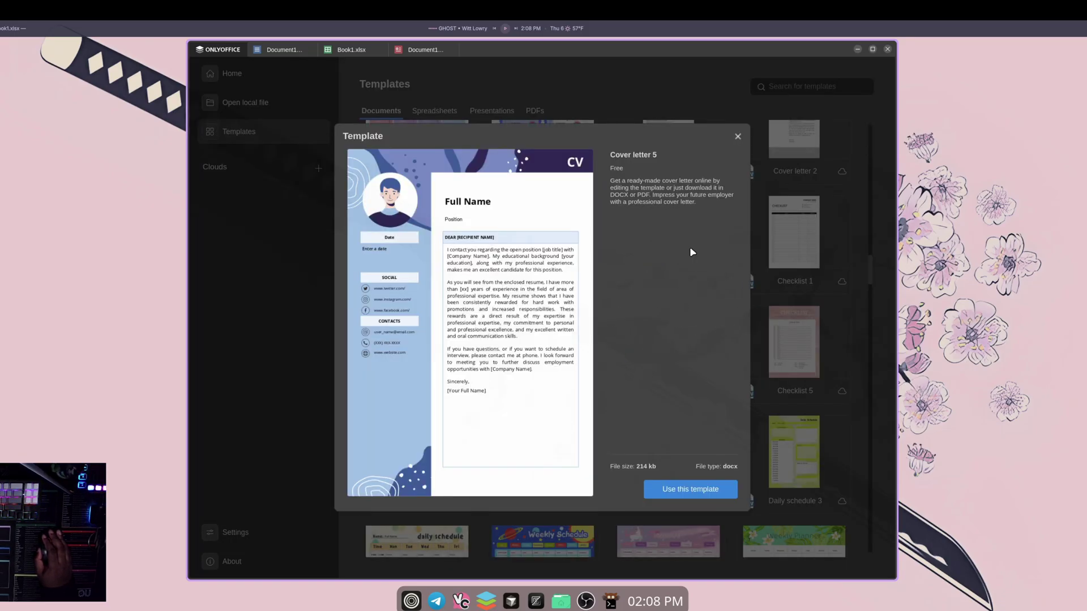
{"action": "left_click", "coordinate": [737, 136]}
{"action": "left_click", "coordinate": [807, 234]}
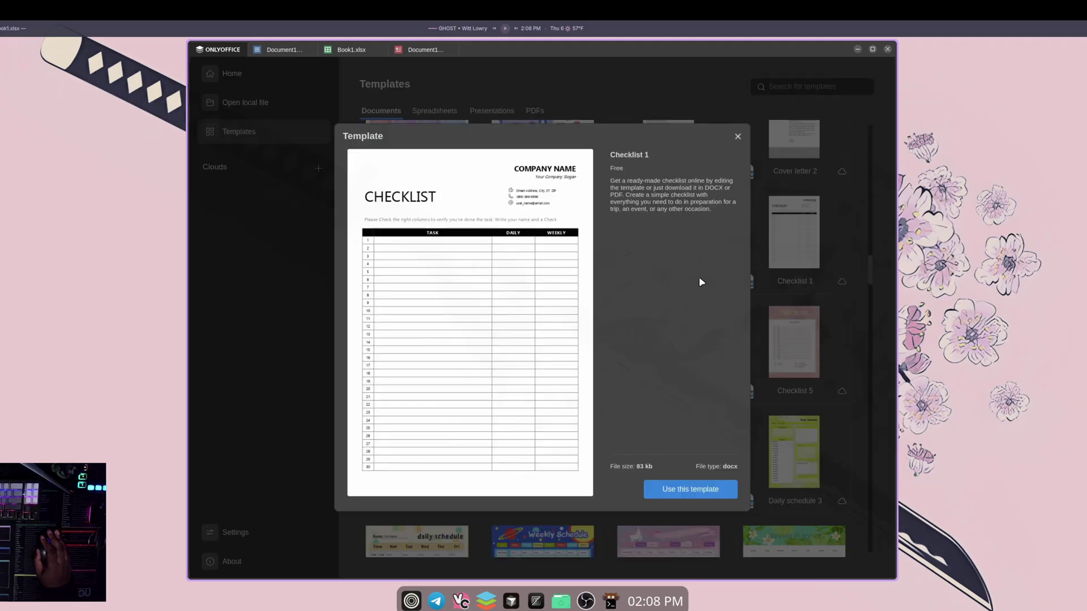
{"action": "left_click", "coordinate": [737, 136]}
{"action": "scroll", "coordinate": [652, 272], "scroll_direction": "down", "scroll_amount": 2}
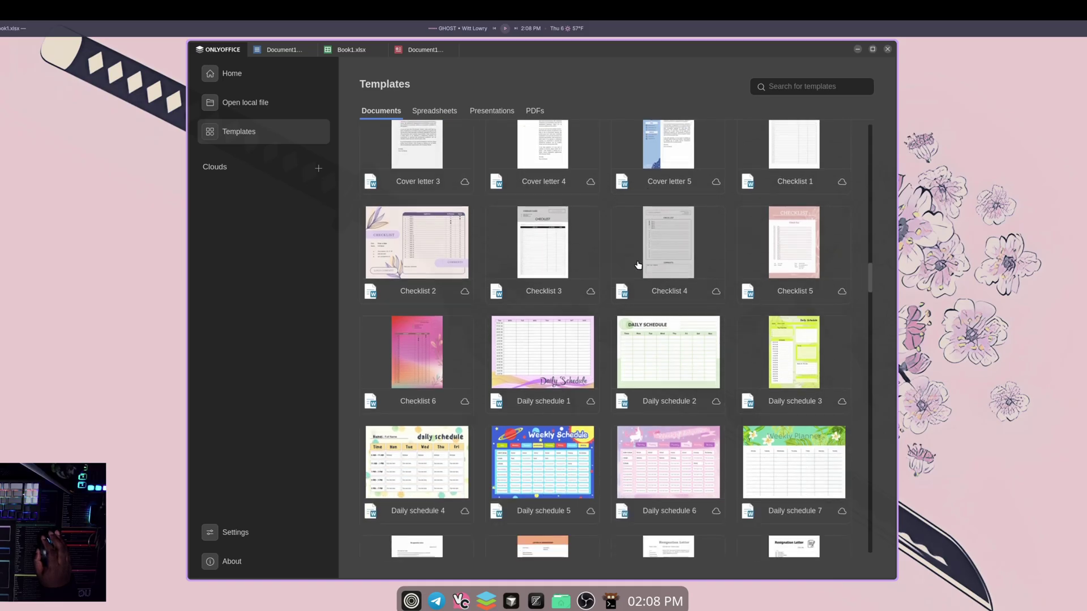
{"action": "left_click", "coordinate": [425, 245]}
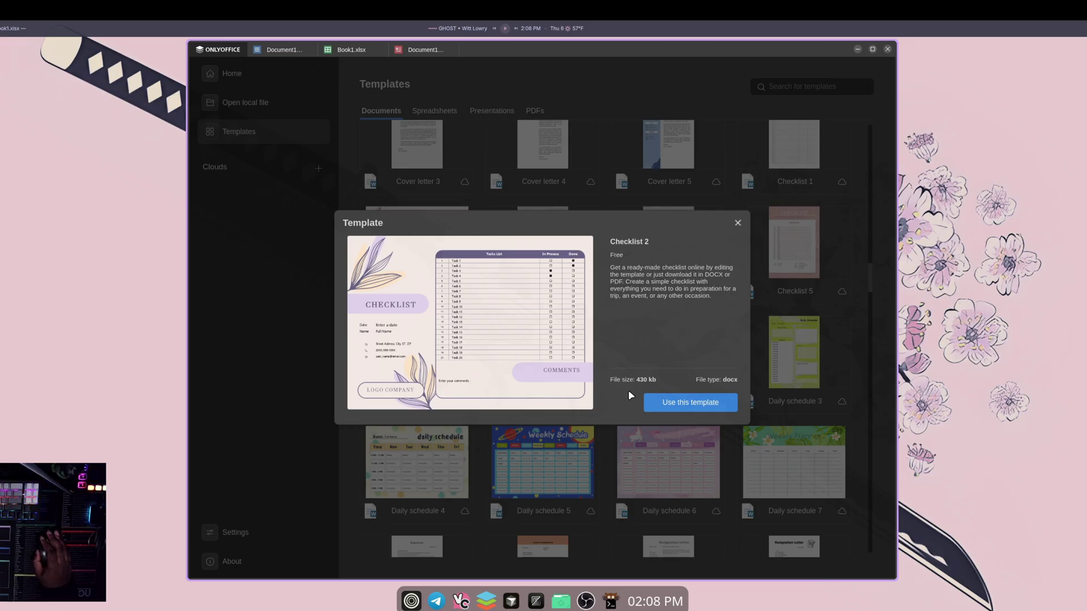
{"action": "left_click", "coordinate": [738, 223]}
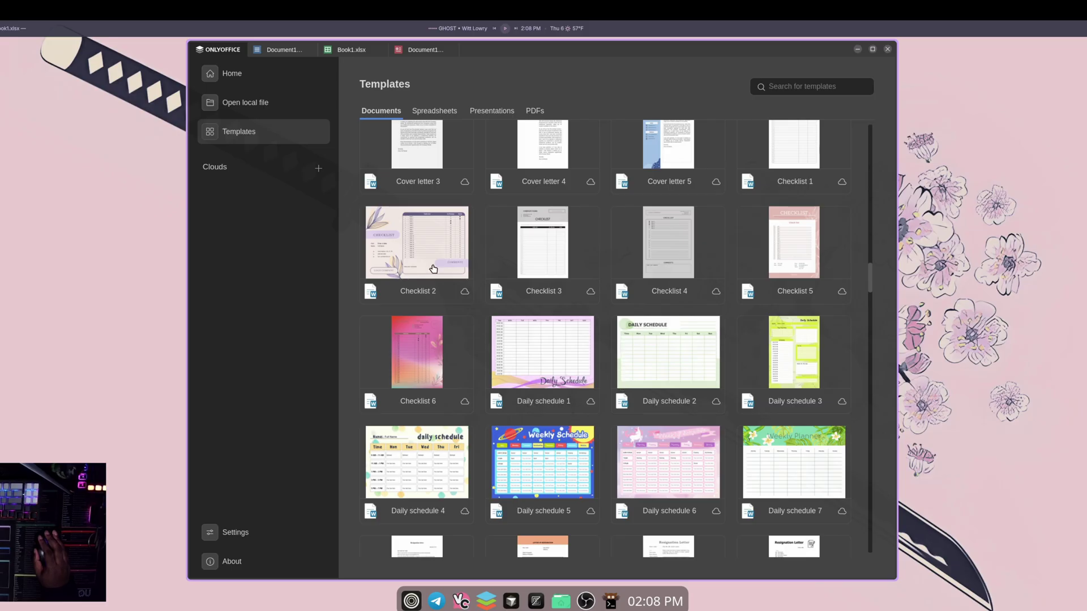
{"action": "scroll", "coordinate": [640, 347], "scroll_direction": "down", "scroll_amount": 9}
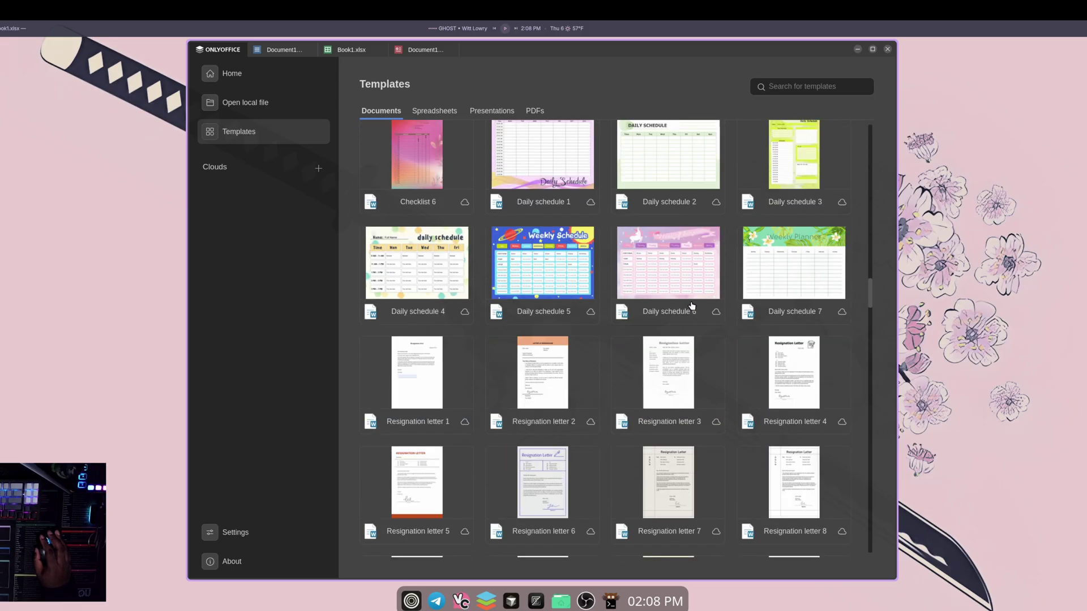